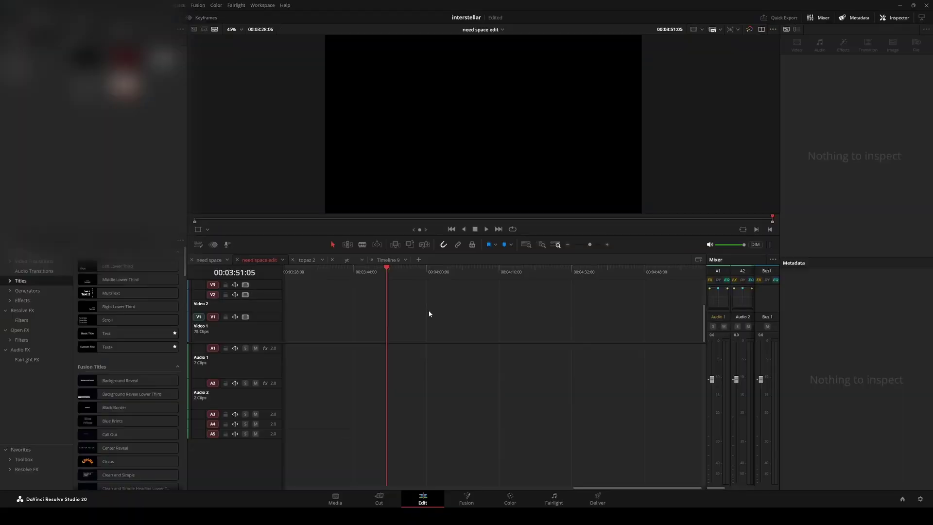
# Step: Add a Fusion Composition clip to the timeline and open it on the Fusion page
pyautogui.hotkey('shift', 'space')
pyautogui.write('fusi')
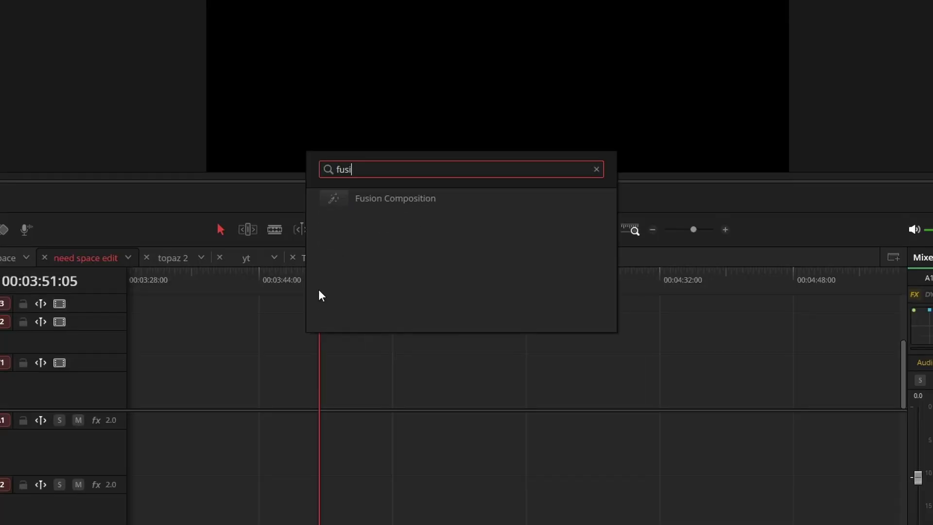
pyautogui.doubleClick(433, 227)
pyautogui.moveTo(351, 281); pyautogui.dragTo(347, 306)
pyautogui.click(332, 373)
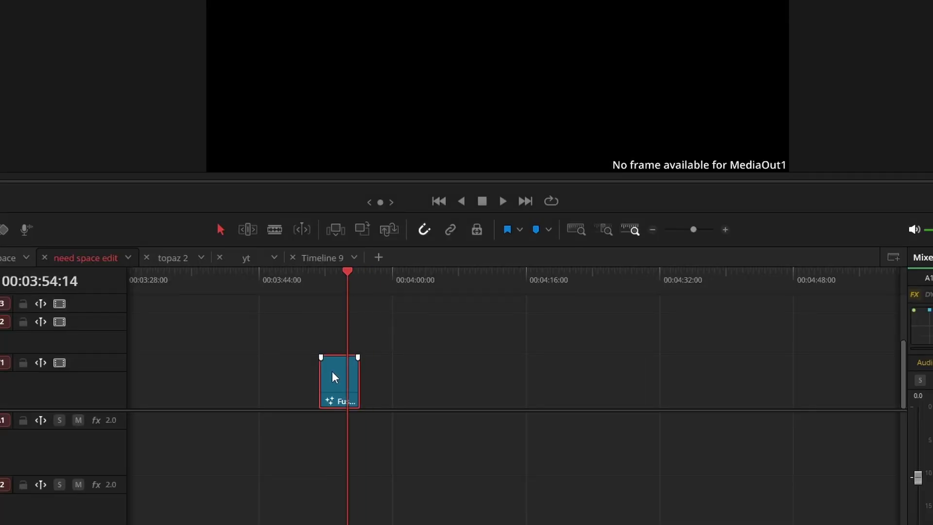
pyautogui.hotkey('shift', '5')
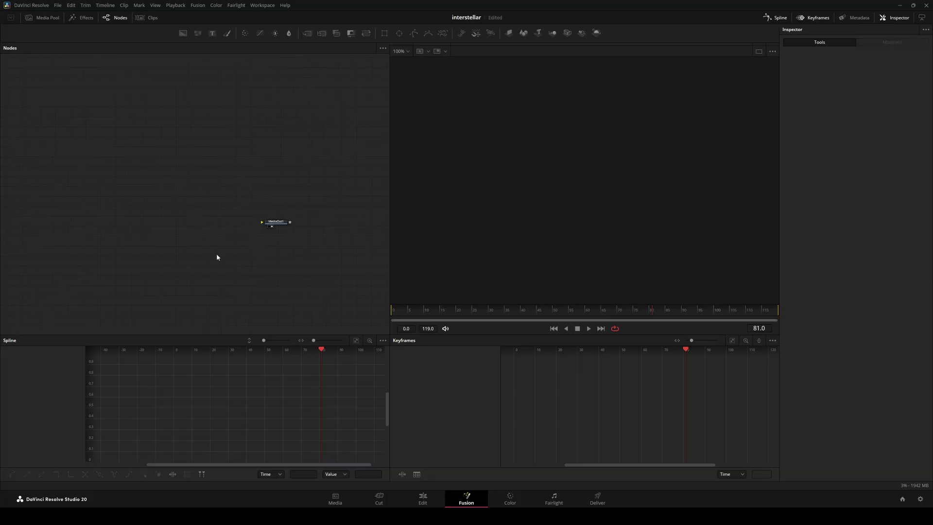
# Step: Add a Text1 node wired into MediaOut1 reading "You're gonna wirte your text here"
pyautogui.scroll(2, 185, 231)
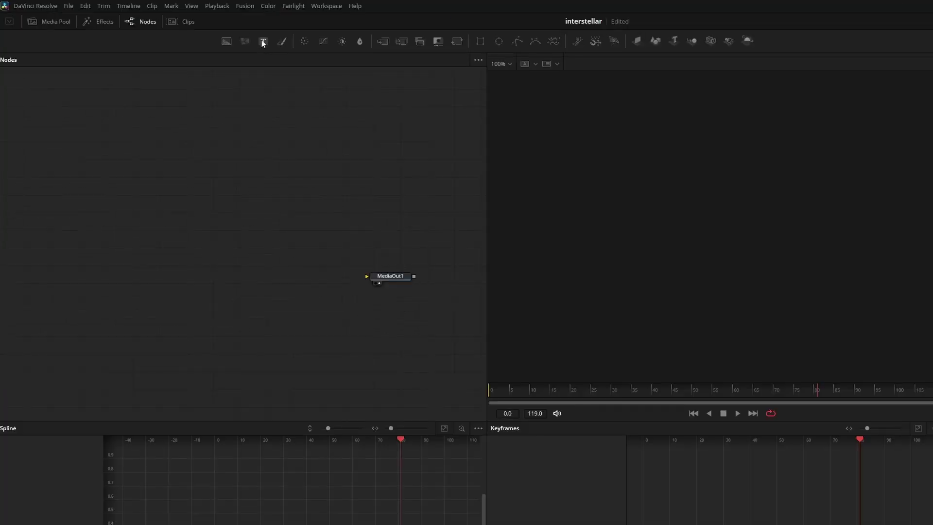
pyautogui.moveTo(212, 33); pyautogui.dragTo(229, 209)
pyautogui.scroll(3, 286, 276)
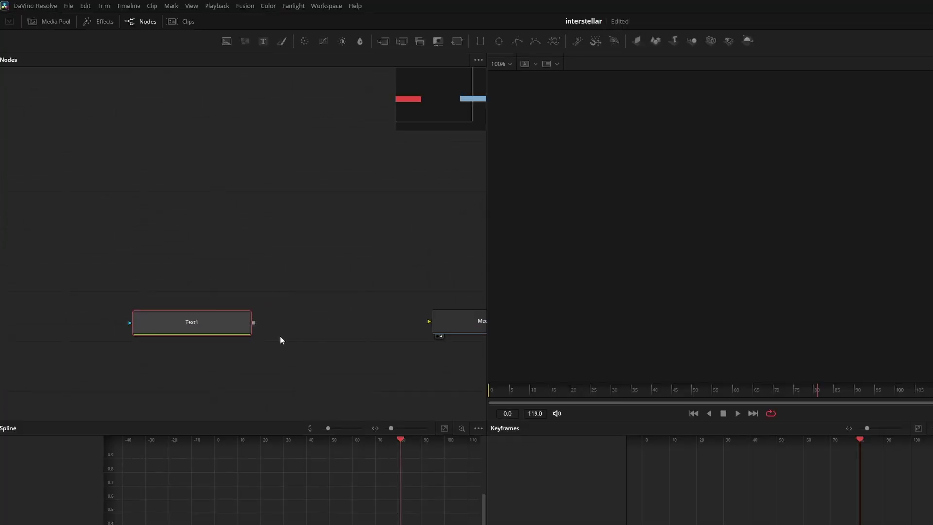
pyautogui.moveTo(254, 327); pyautogui.dragTo(340, 334)
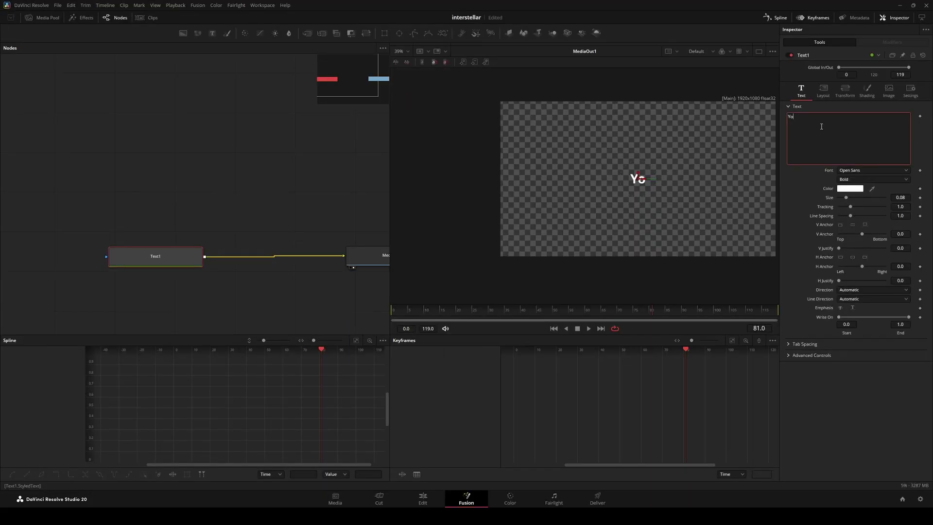
pyautogui.write("u're gonna wirte your text")
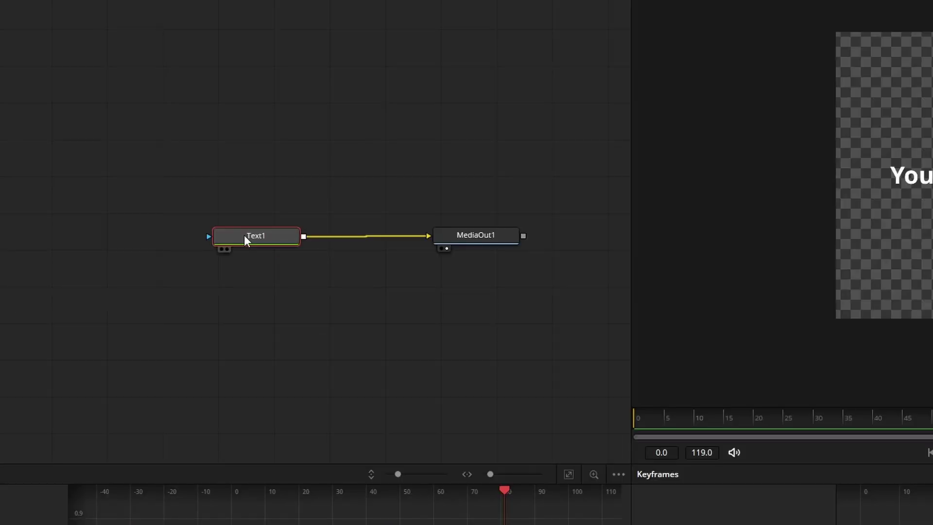
# Step: Copy Text1, paste it as Instance_Text1, and feed the instance into Text1's input
pyautogui.rightClick(239, 234)
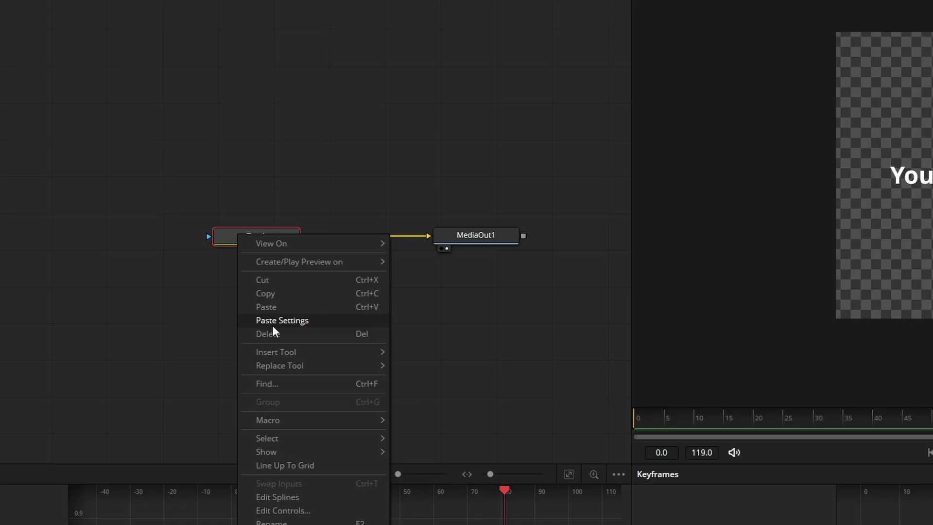
pyautogui.click(270, 293)
pyautogui.rightClick(101, 120)
pyautogui.click(182, 347)
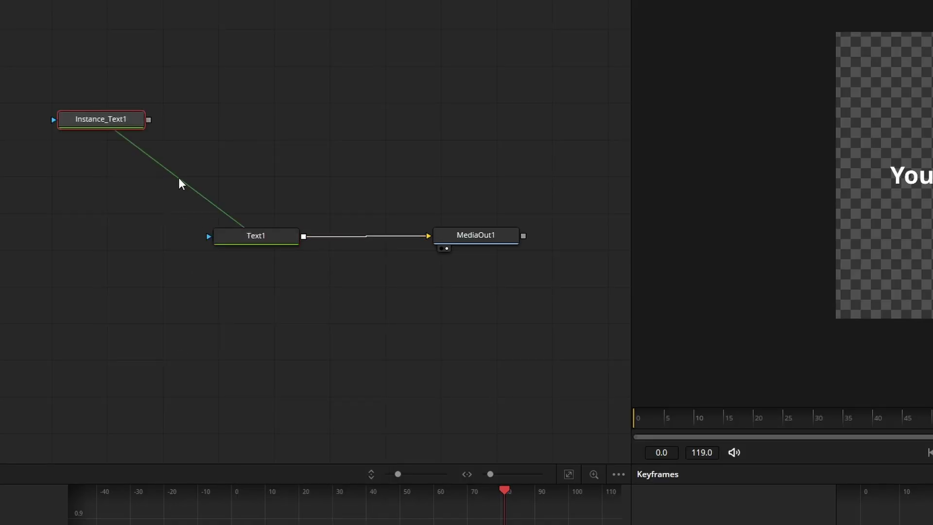
pyautogui.moveTo(148, 121); pyautogui.dragTo(211, 236)
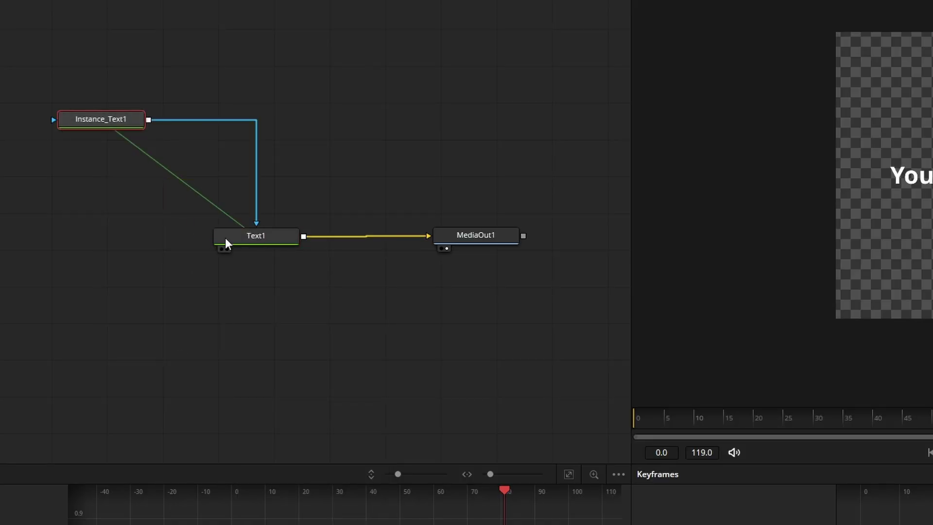
pyautogui.moveTo(113, 122); pyautogui.dragTo(119, 236)
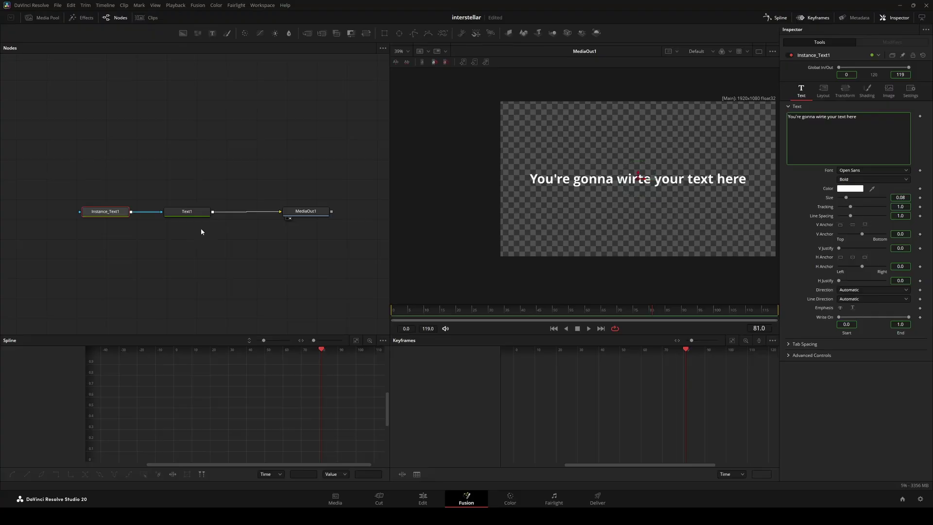
# Step: Deinstance the White Solid Fill Enabled setting on Instance_Text1's shading
pyautogui.moveTo(54, 183); pyautogui.dragTo(192, 232)
pyautogui.click(112, 214)
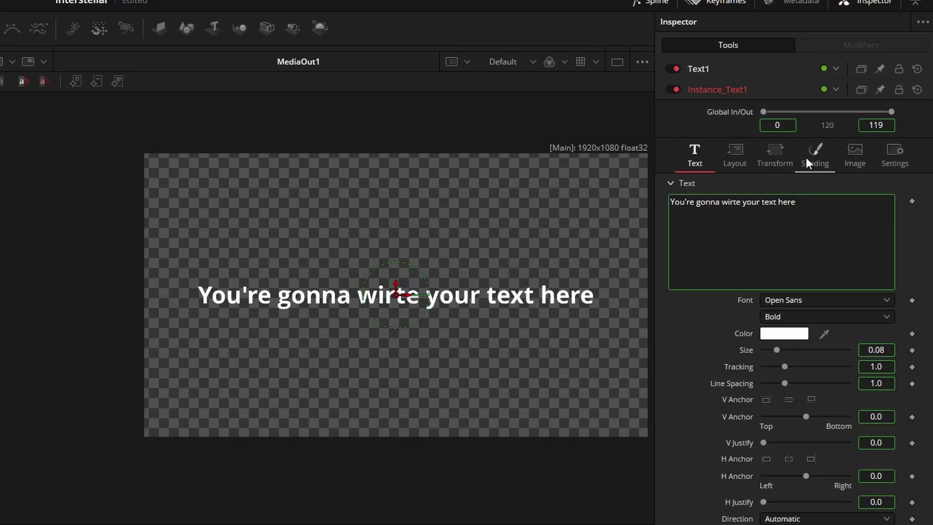
pyautogui.click(809, 160)
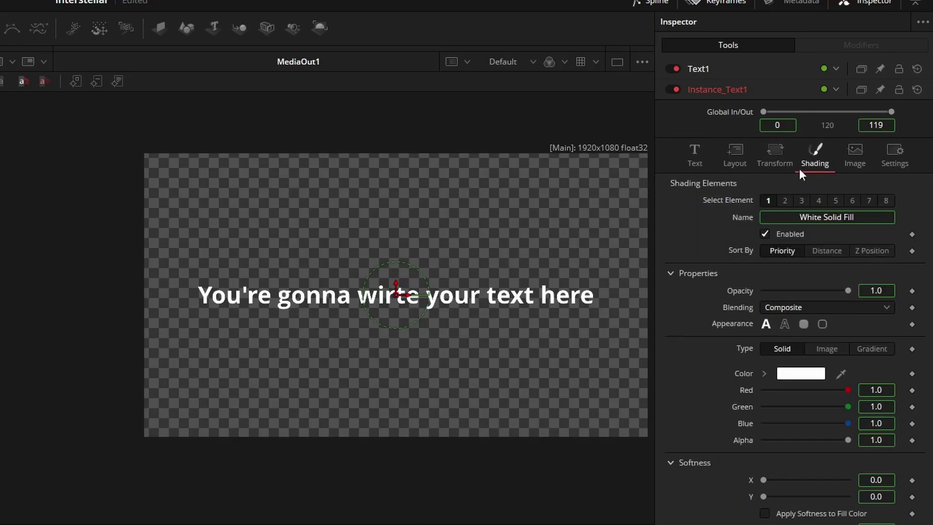
pyautogui.rightClick(786, 233)
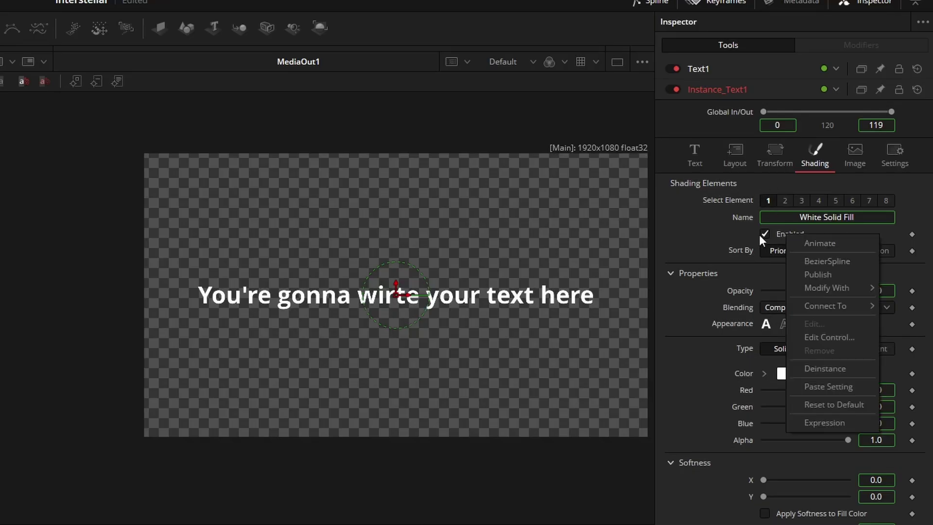
pyautogui.click(814, 370)
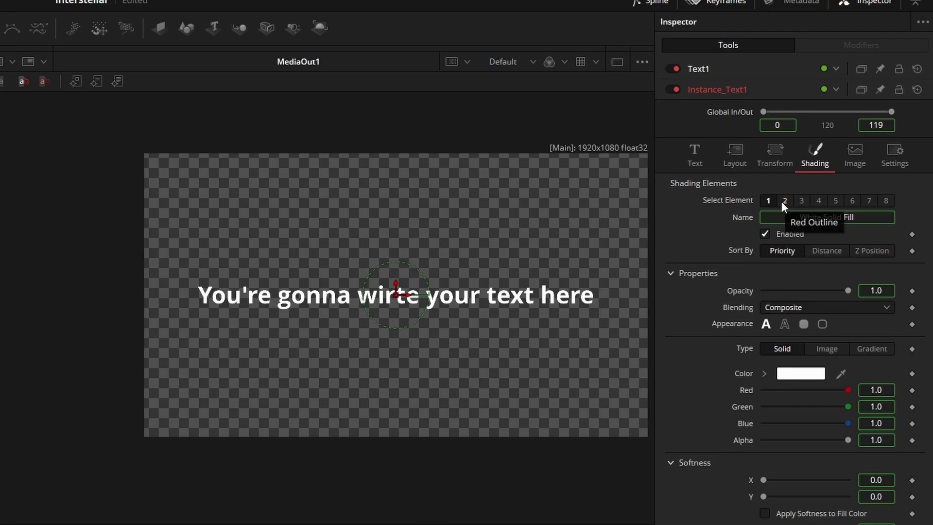
# Step: Deinstance the Red Outline element's Enabled setting and switch it on
pyautogui.click(785, 203)
pyautogui.rightClick(785, 234)
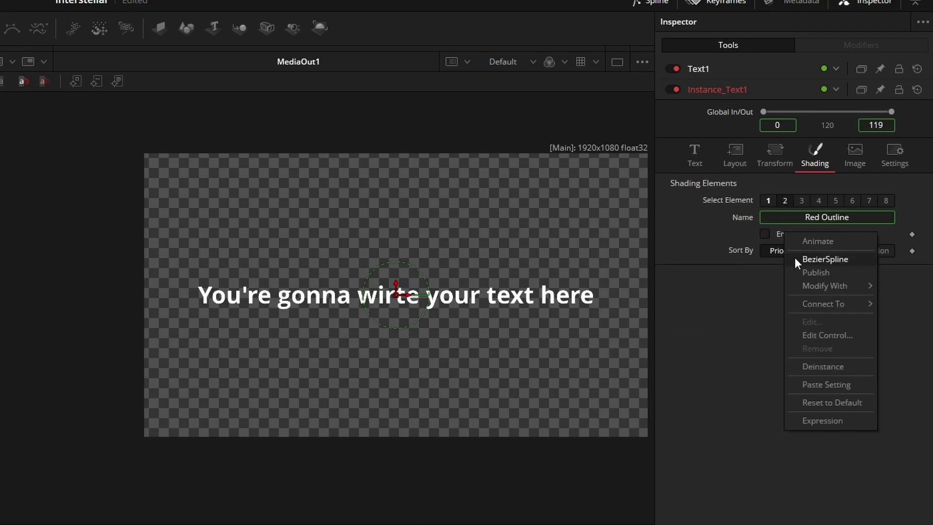
pyautogui.click(808, 366)
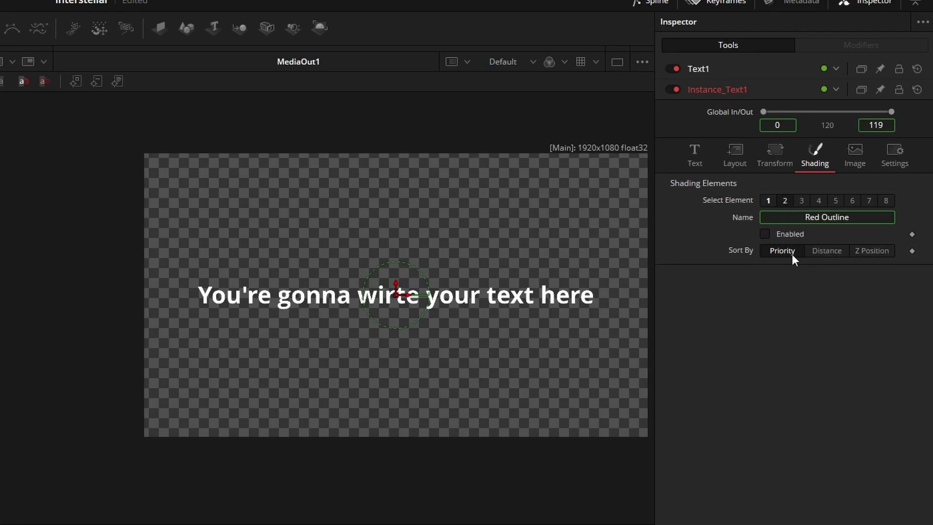
pyautogui.click(765, 234)
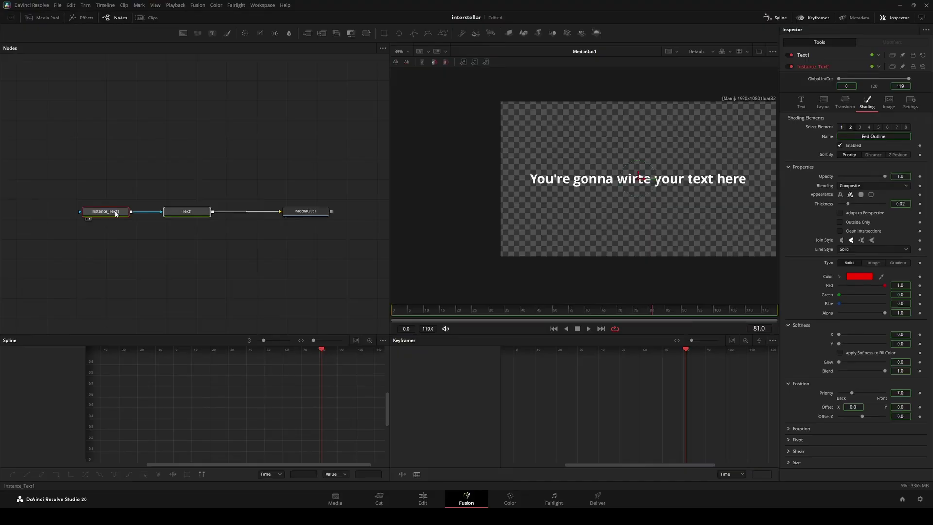
# Step: Make Red Outline a Word-level block with Extend Horizontal -0.172 and disable White Solid Fill
pyautogui.press('1')
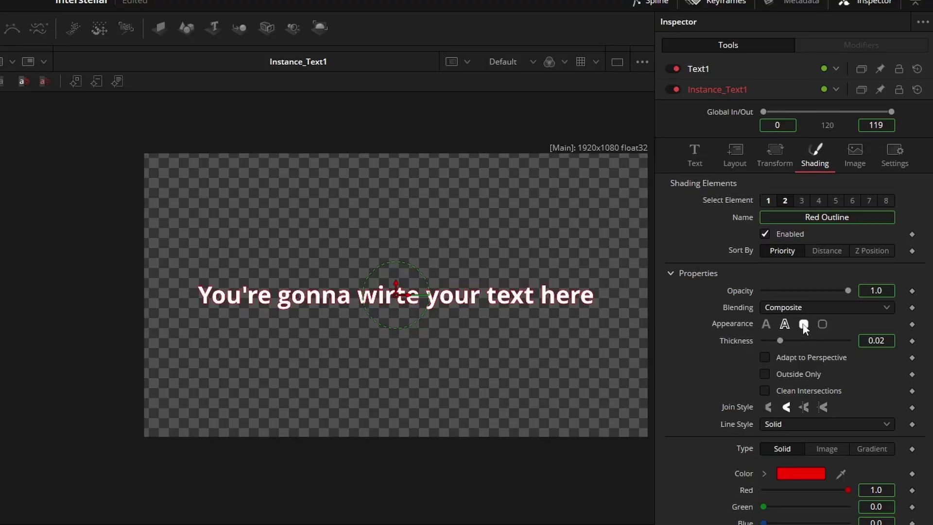
pyautogui.click(803, 324)
pyautogui.click(801, 342)
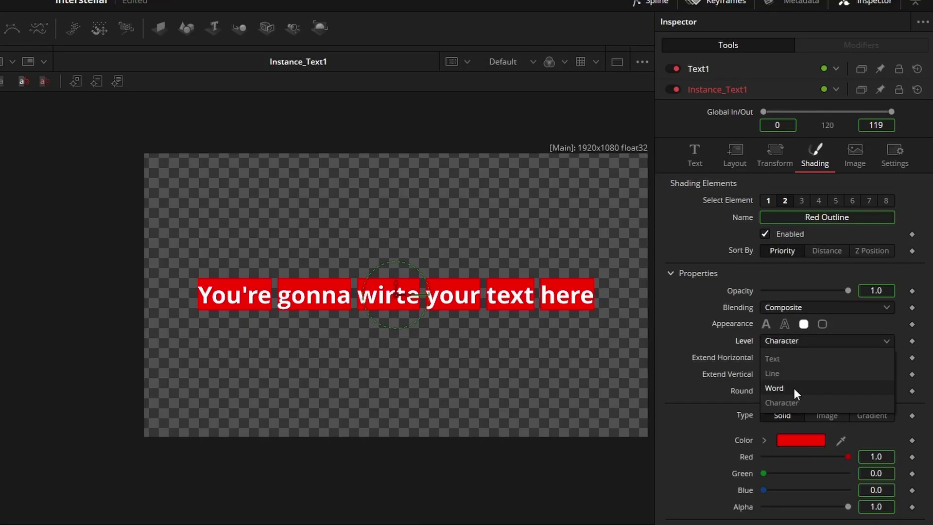
pyautogui.click(774, 388)
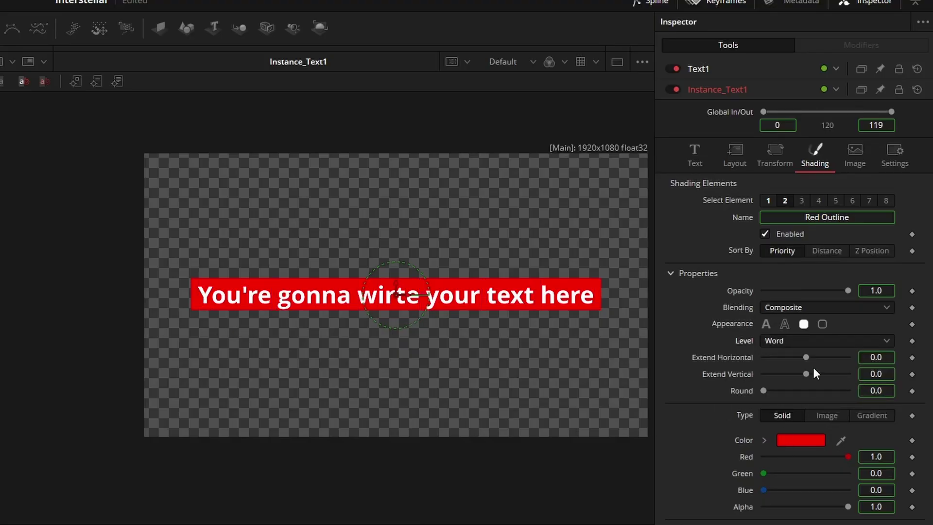
pyautogui.moveTo(807, 357); pyautogui.dragTo(792, 358)
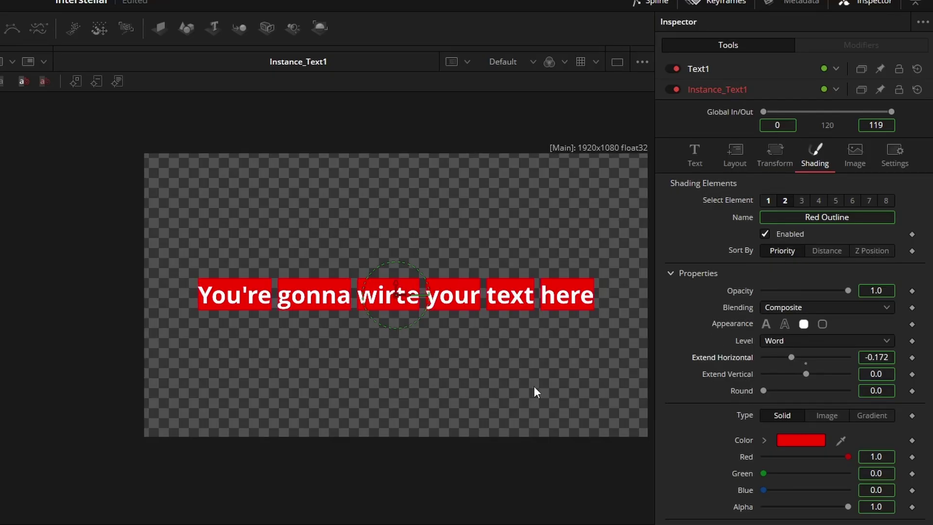
pyautogui.click(767, 200)
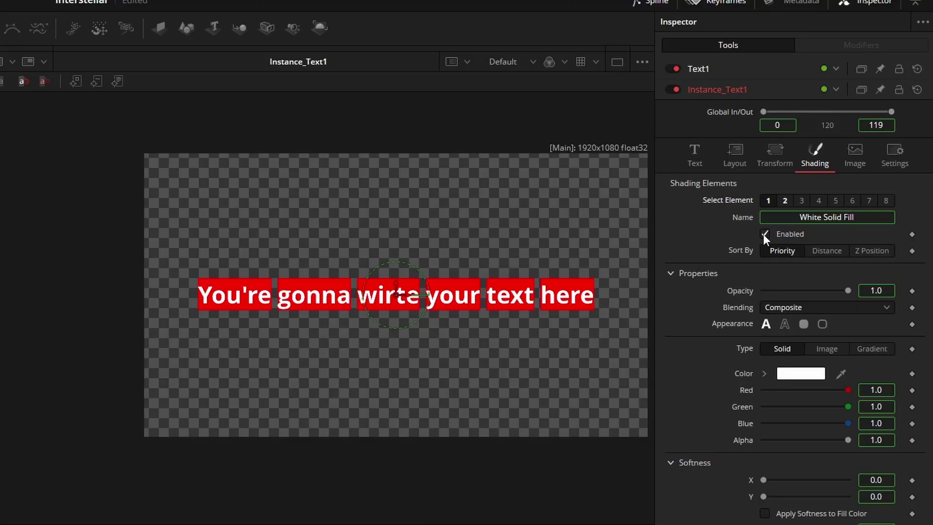
pyautogui.click(764, 235)
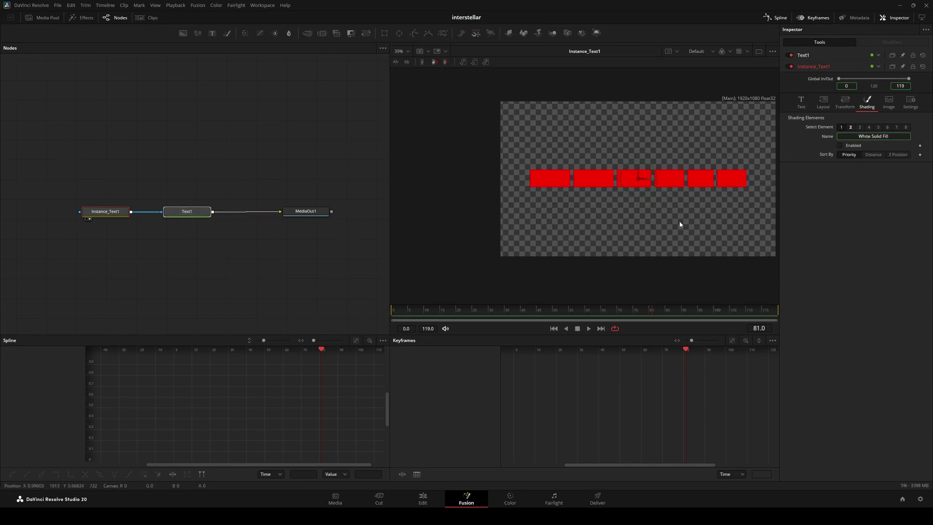
# Step: Apply Character Level Styling to Instance_Text1's text and set Follower1's delay to 1.0
pyautogui.click(801, 102)
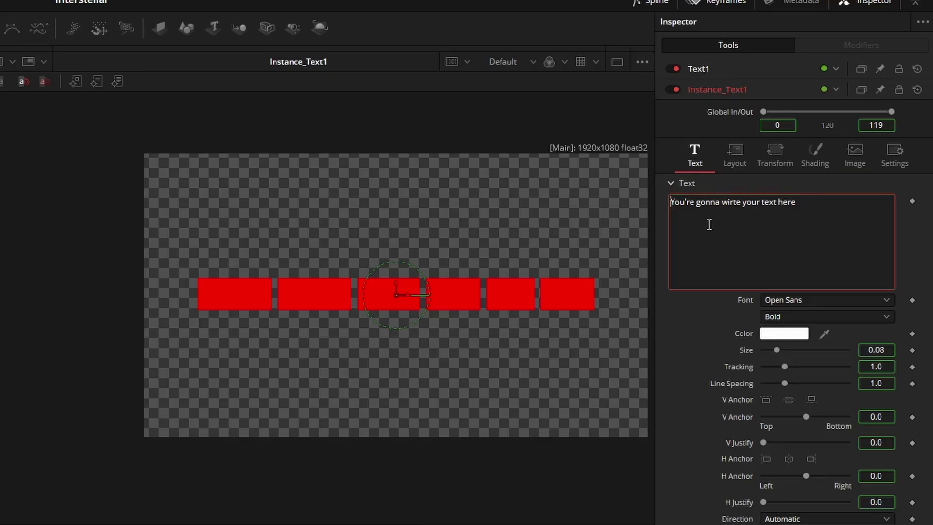
pyautogui.rightClick(808, 140)
pyautogui.click(744, 284)
pyautogui.click(836, 48)
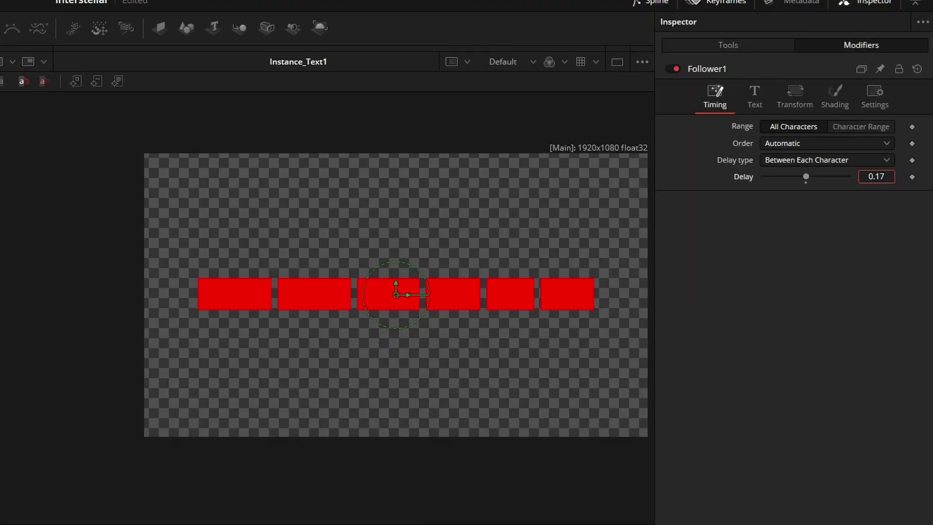
pyautogui.write('1')
pyautogui.press('Return')
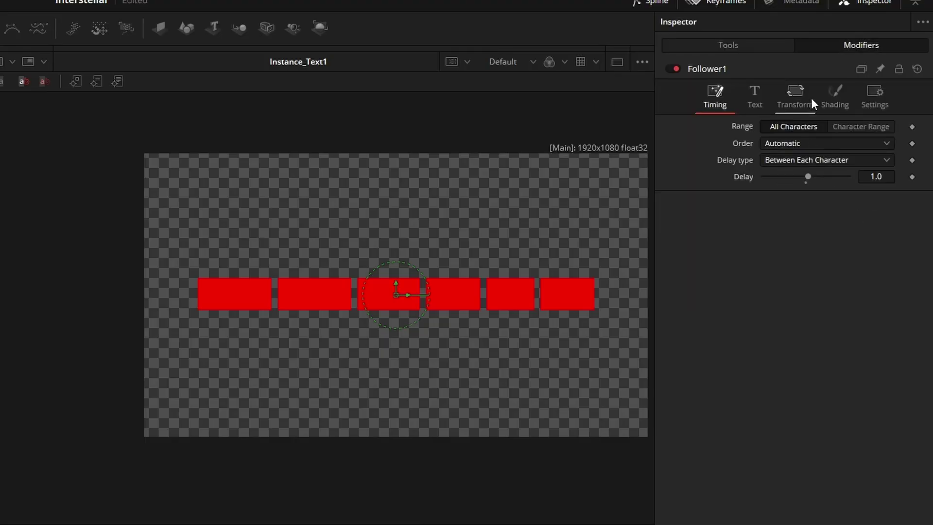
pyautogui.click(836, 100)
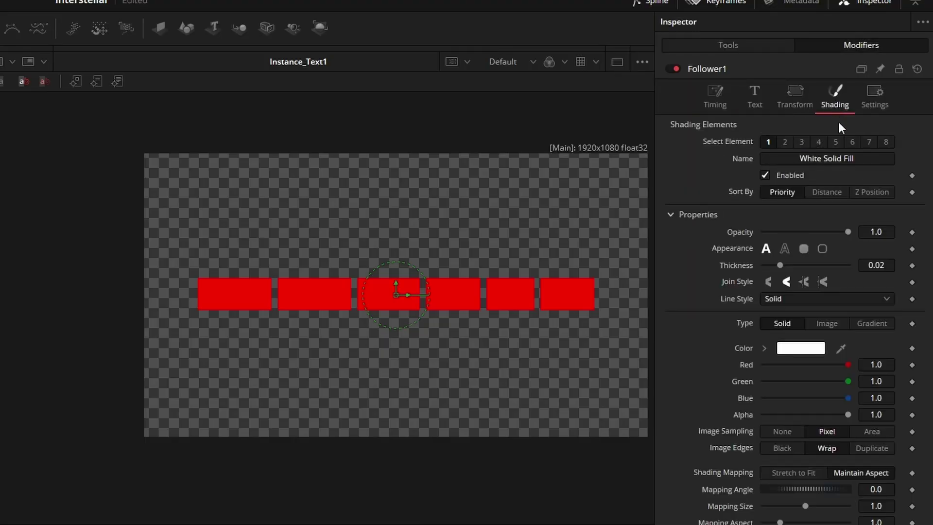
pyautogui.click(784, 144)
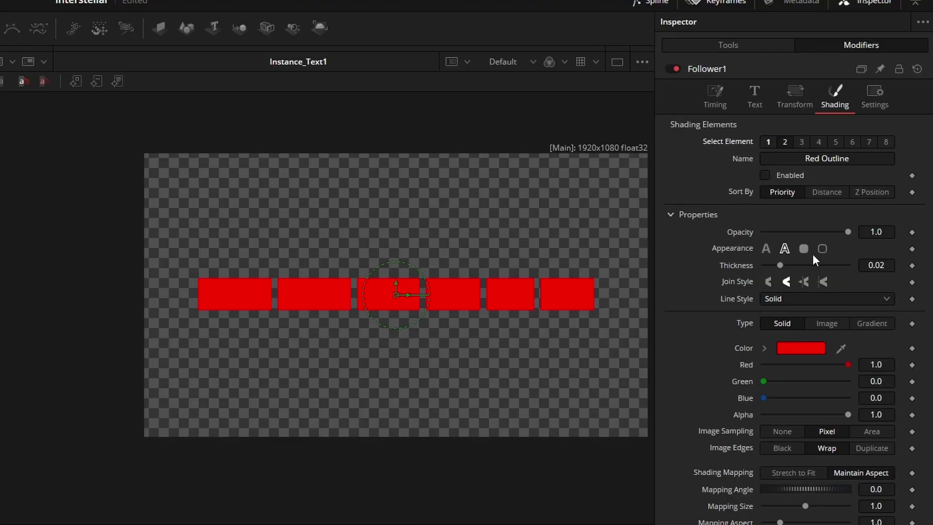
# Step: Keyframe the follower's Red Outline opacity at 0 on frame 0 and 1 on frame 10
pyautogui.moveTo(845, 232)
pyautogui.mouseDown()
pyautogui.moveTo(832, 230)
pyautogui.moveTo(848, 231)
pyautogui.mouseUp()
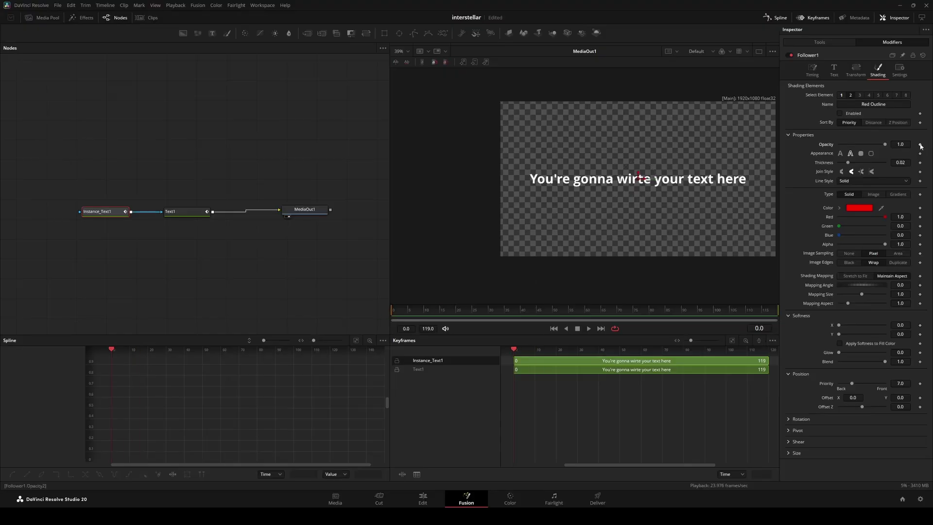
pyautogui.click(920, 145)
pyautogui.moveTo(886, 144); pyautogui.dragTo(827, 146)
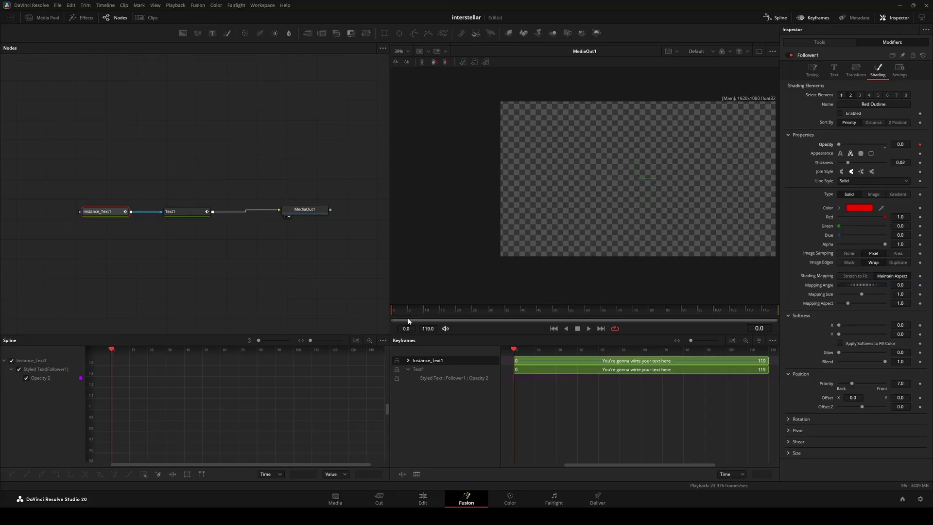
pyautogui.press('Right')
pyautogui.press('Right')
pyautogui.press('Right')
pyautogui.press('Right')
pyautogui.press('Right')
pyautogui.press('Right')
pyautogui.press('Right')
pyautogui.press('Right')
pyautogui.moveTo(839, 144); pyautogui.dragTo(896, 145)
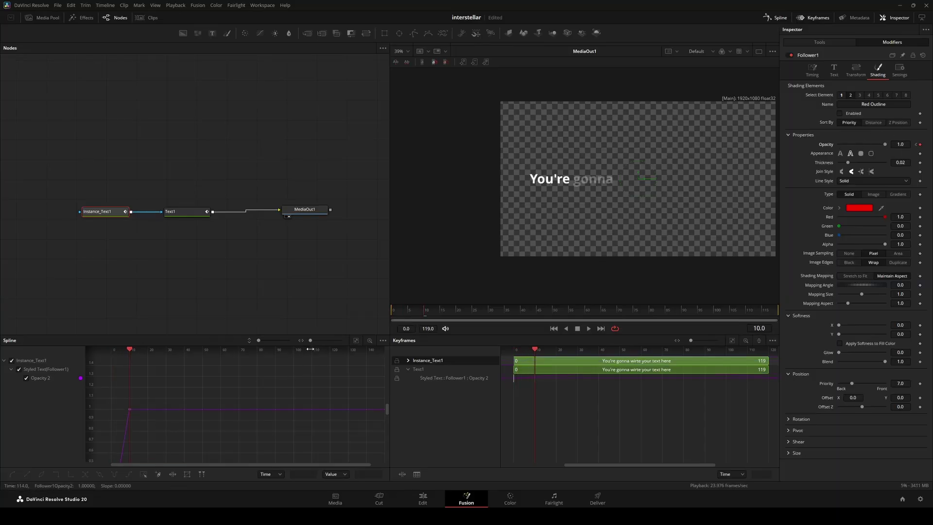
# Step: Fit and smooth both opacity keyframes in the spline view, then preview the reveal
pyautogui.click(356, 341)
pyautogui.hotkey('ctrl', 'a')
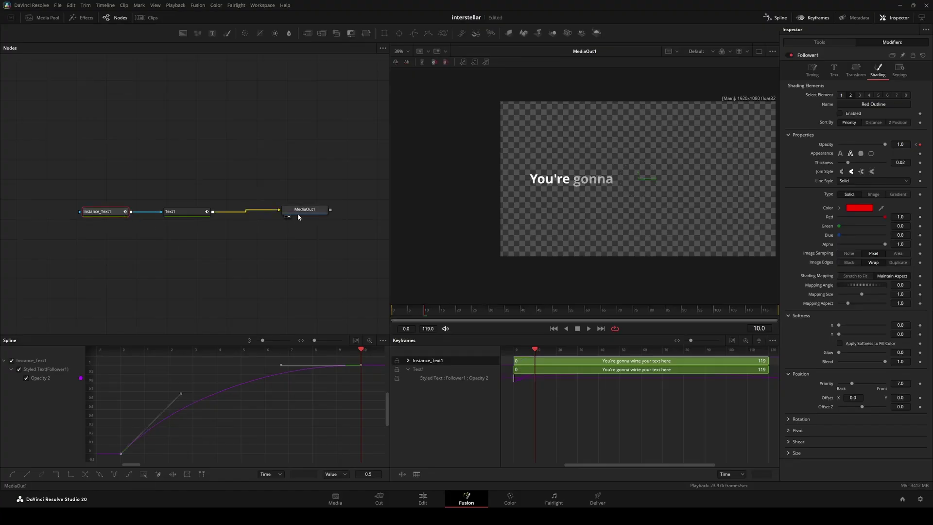
pyautogui.click(396, 314)
pyautogui.press('space')
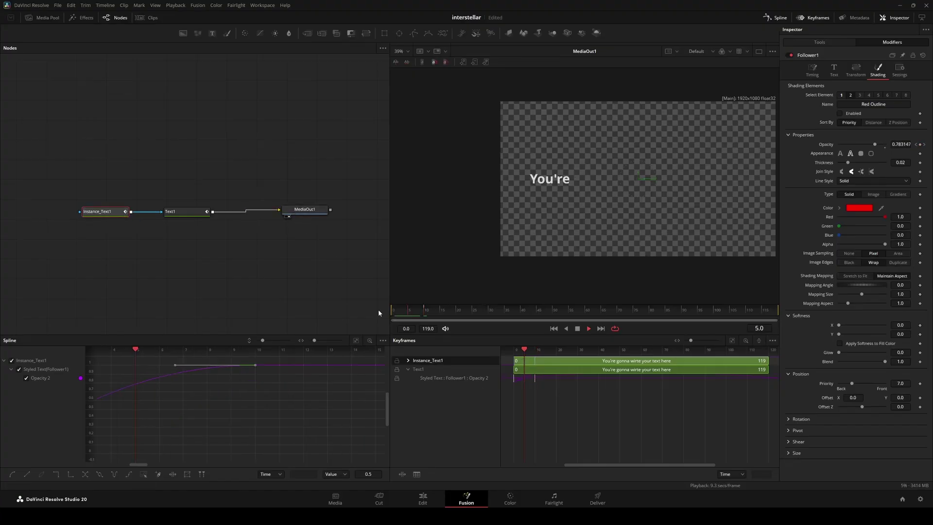
# Step: View Instance_Text1 and replay from frame 0 to watch the red word boxes fade in
pyautogui.press('space')
pyautogui.click(396, 315)
pyautogui.press('space')
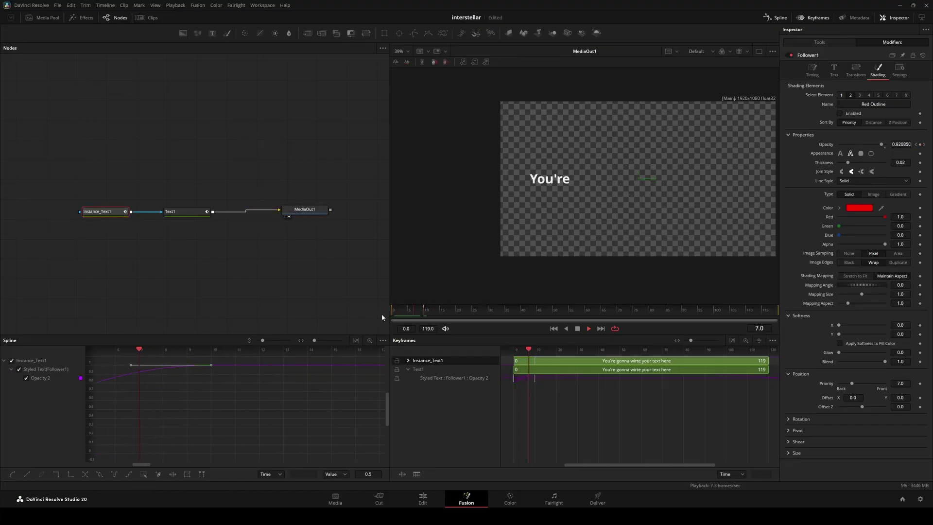
pyautogui.press('1')
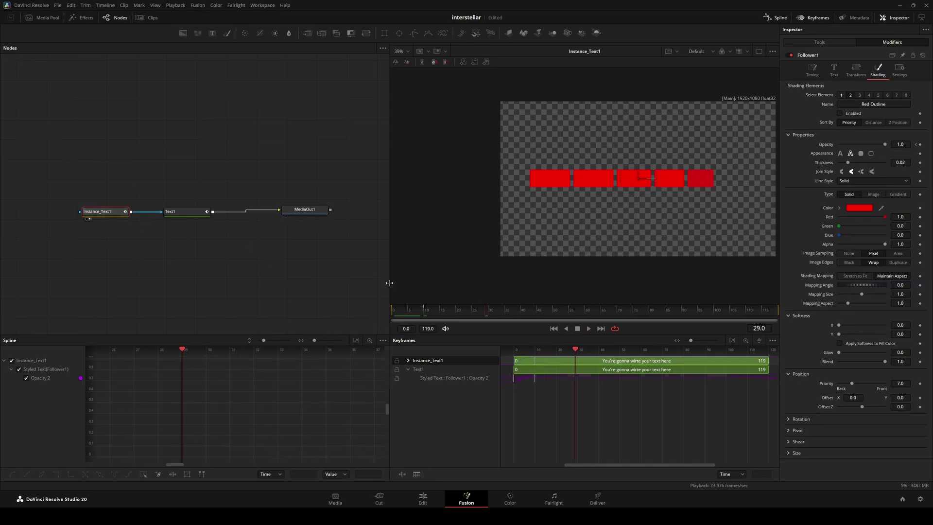
pyautogui.moveTo(422, 315); pyautogui.dragTo(378, 310)
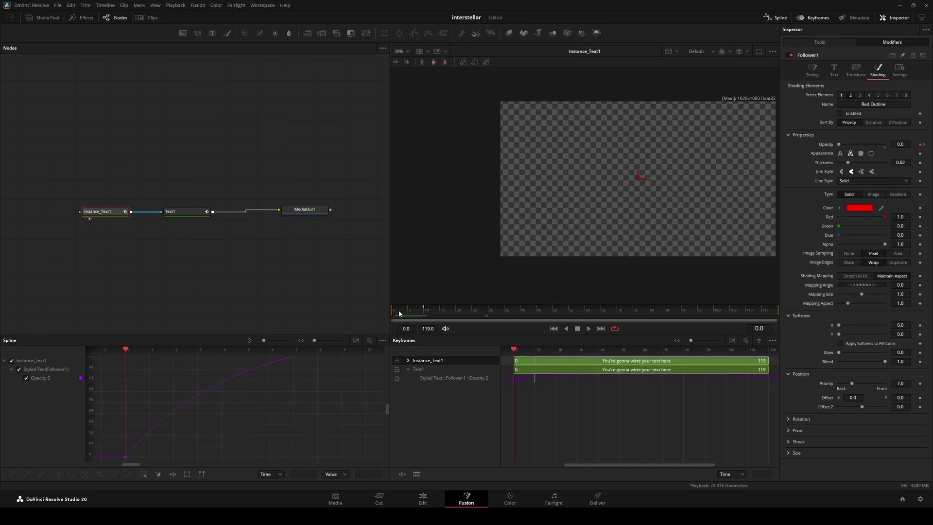
pyautogui.press('space')
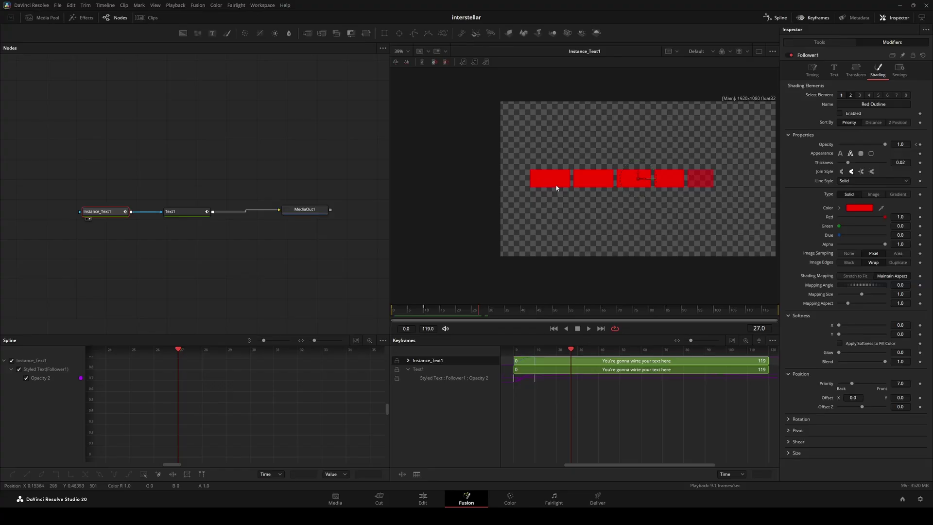
pyautogui.click(90, 212)
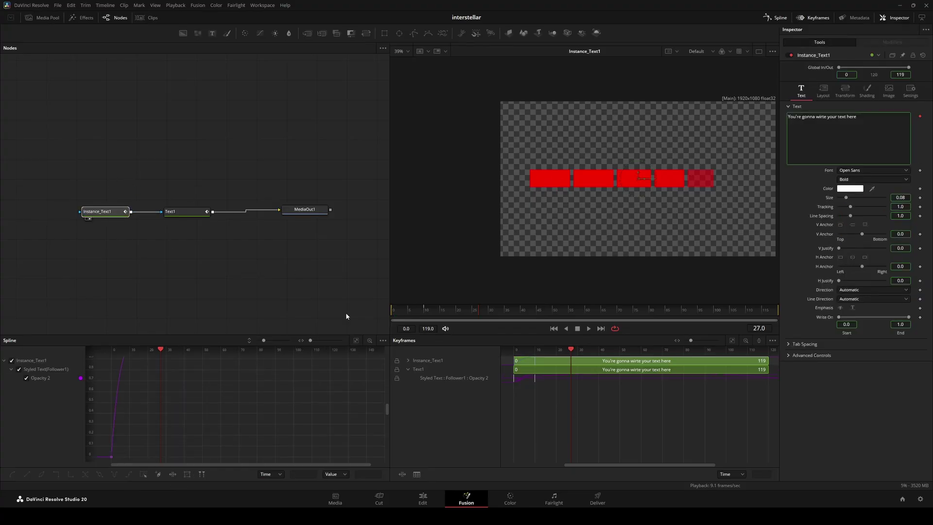
# Step: Append the word "change" to the end of Text1's sentence
pyautogui.click(181, 210)
pyautogui.click(868, 121)
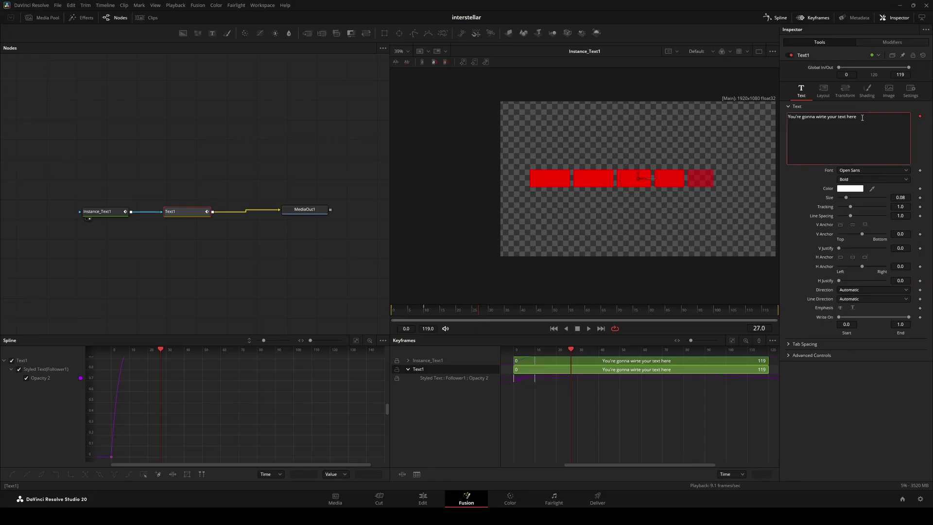
pyautogui.write('change')
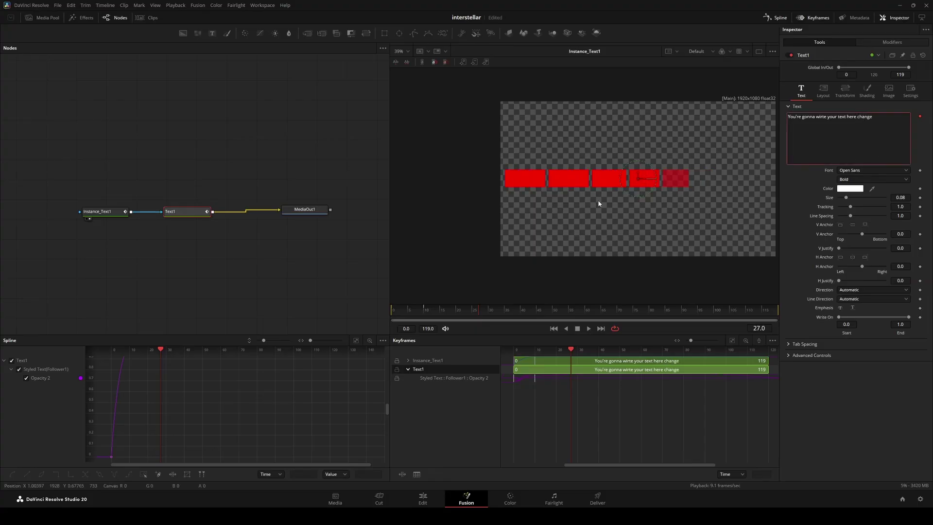
pyautogui.moveTo(432, 311); pyautogui.dragTo(368, 323)
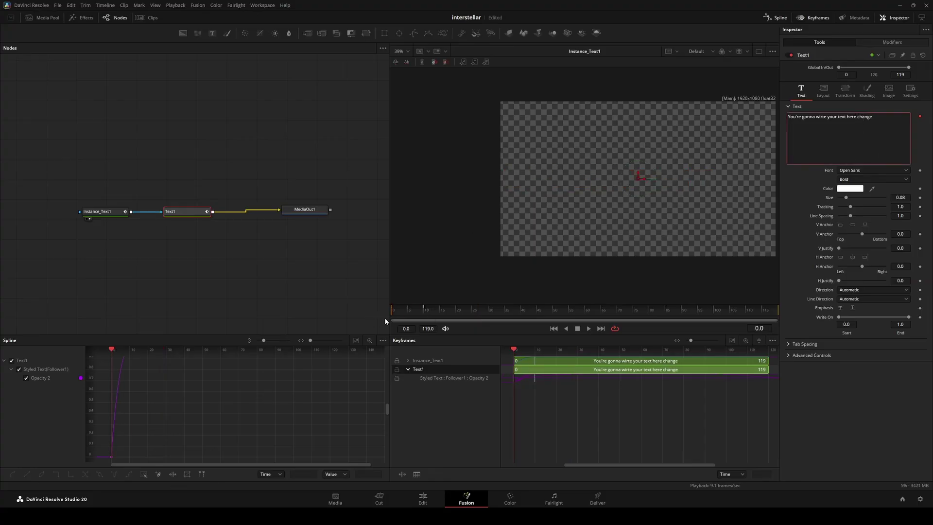
pyautogui.click(452, 410)
# Step: Play the updated animation to check the seven word boxes, then reselect Text1
pyautogui.press('space')
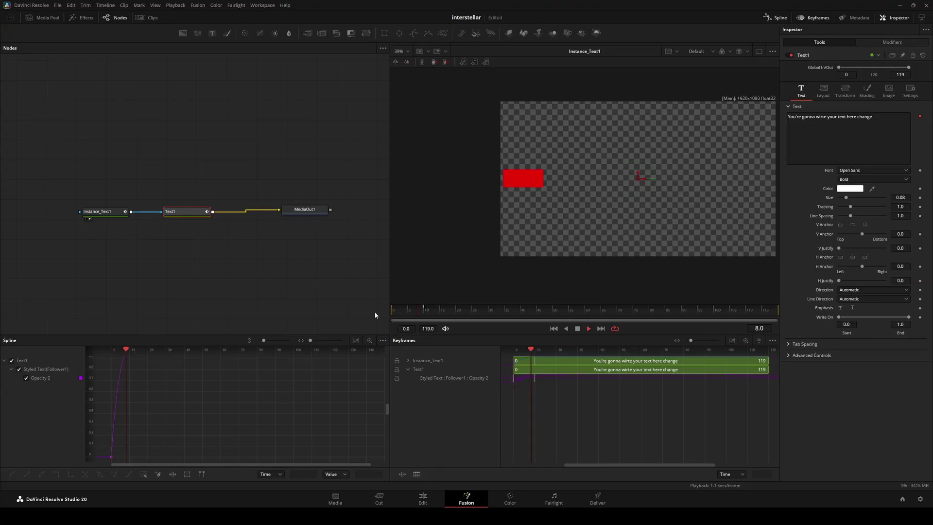
pyautogui.press('space')
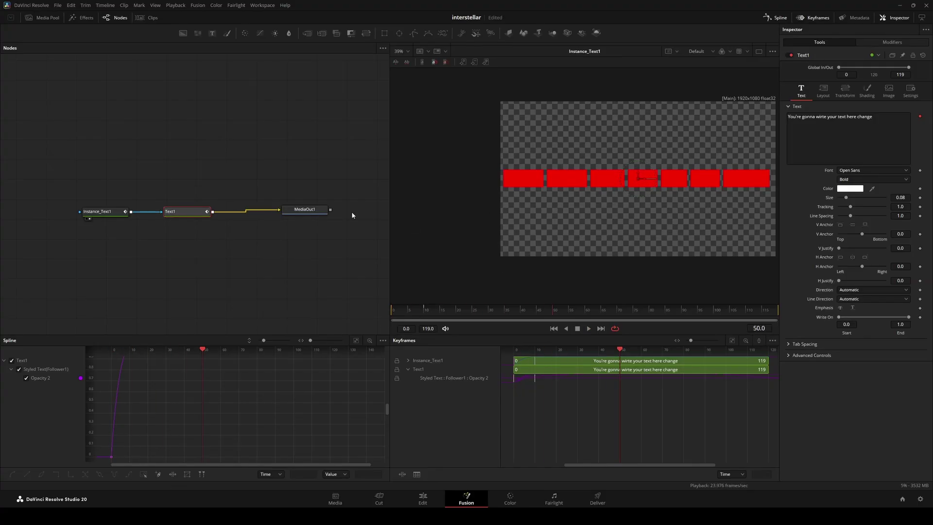
pyautogui.click(99, 212)
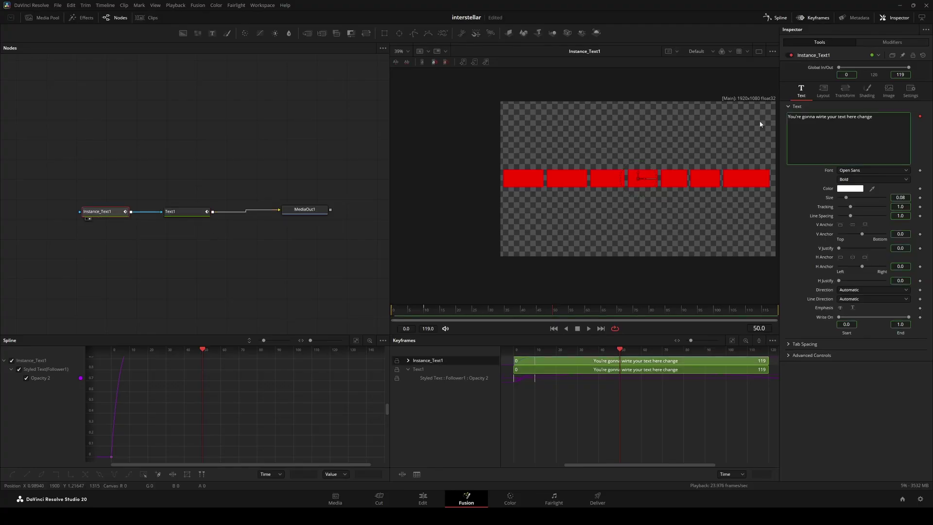
pyautogui.click(176, 213)
pyautogui.click(872, 44)
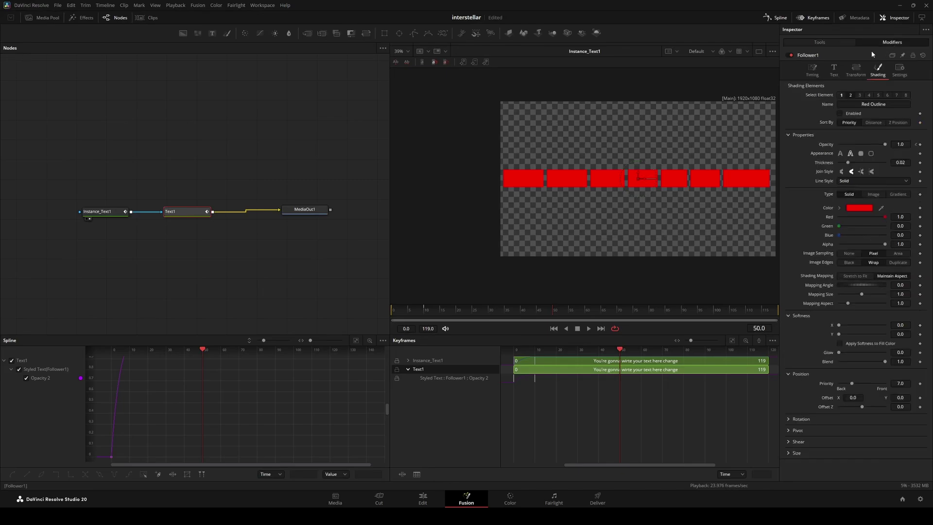
# Step: Keyframe Text1 follower's Offset Y at -0.005 on frame 0
pyautogui.click(857, 71)
pyautogui.click(305, 209)
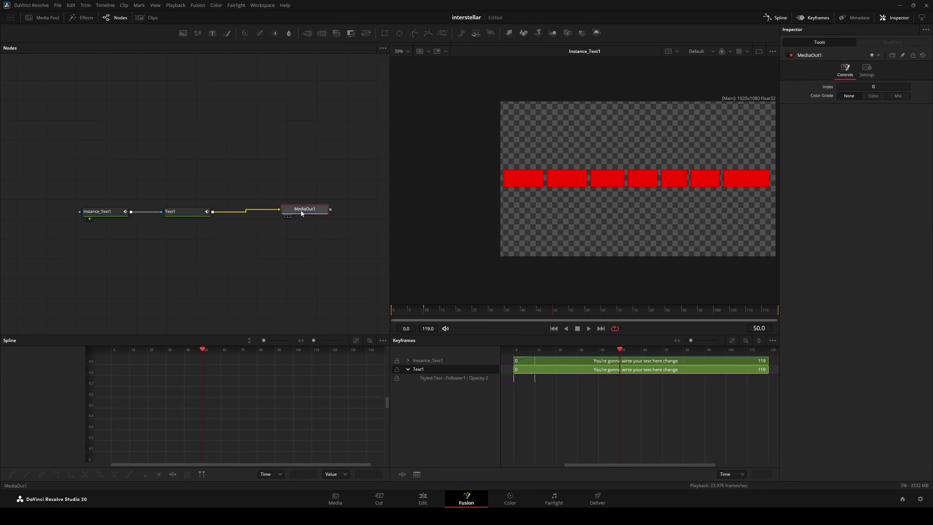
pyautogui.click(694, 183)
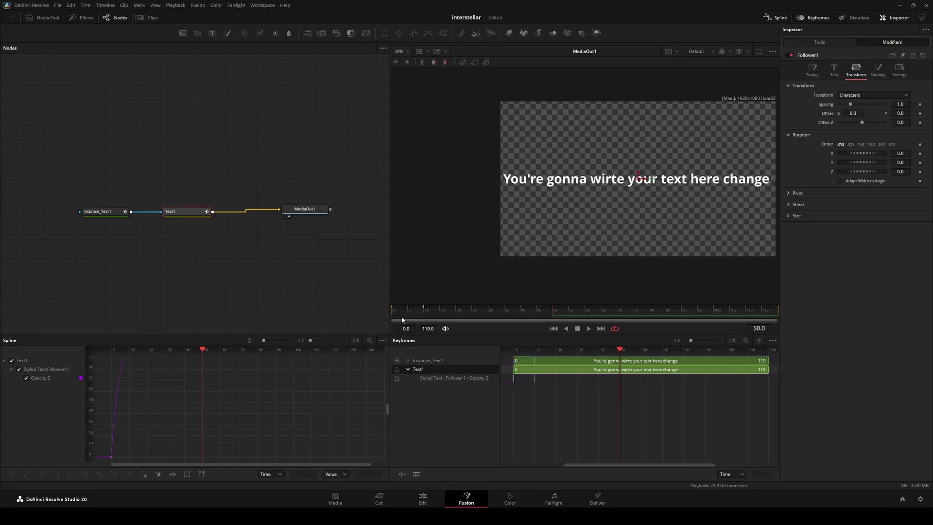
pyautogui.press('Home')
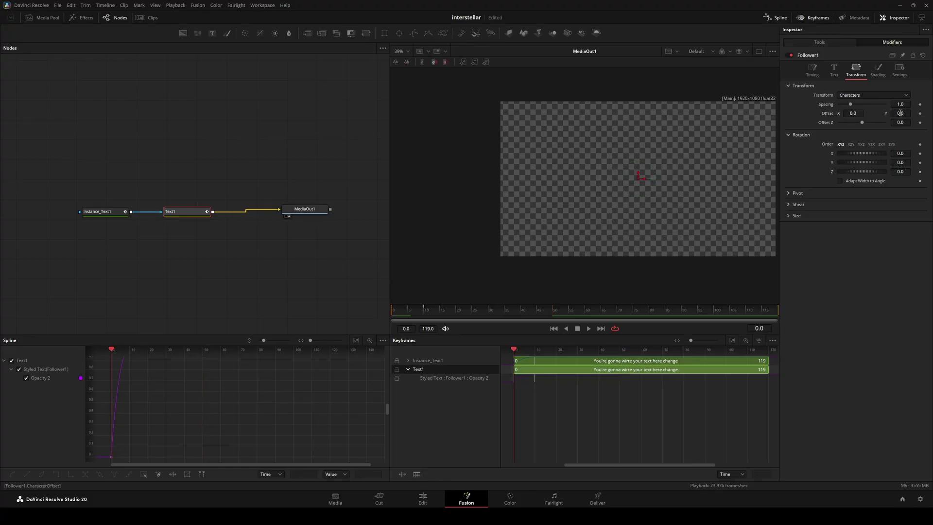
pyautogui.moveTo(900, 113); pyautogui.dragTo(899, 113)
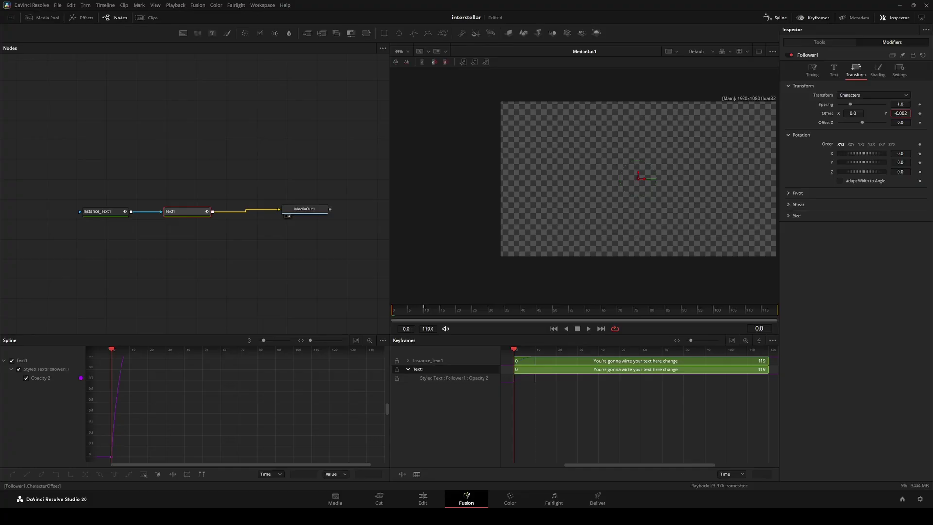
pyautogui.click(920, 114)
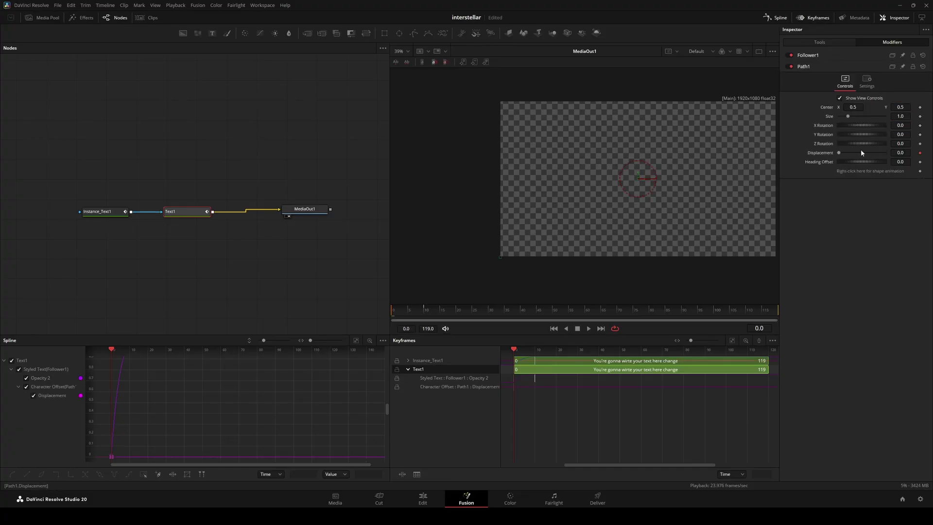
# Step: Set Offset Y to 0 at frame 10, smooth the keyframes into eases, and play
pyautogui.click(815, 57)
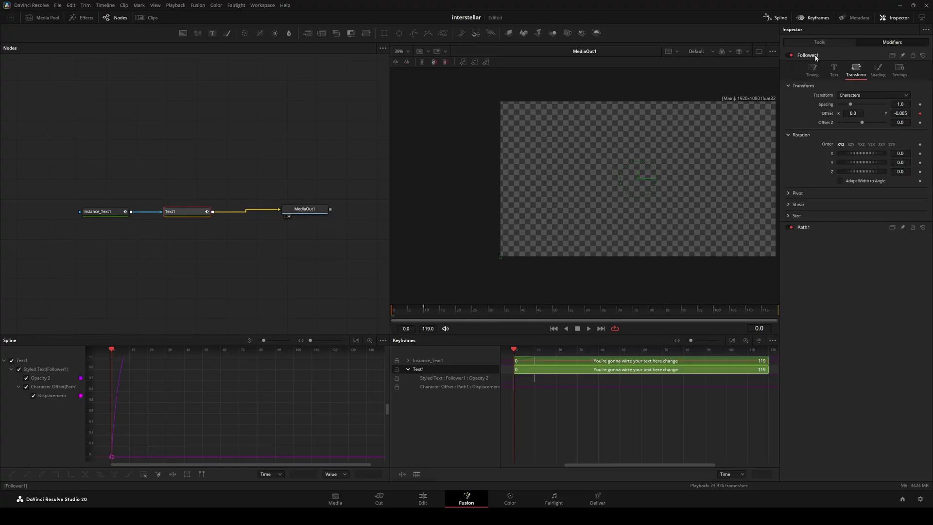
pyautogui.press('space')
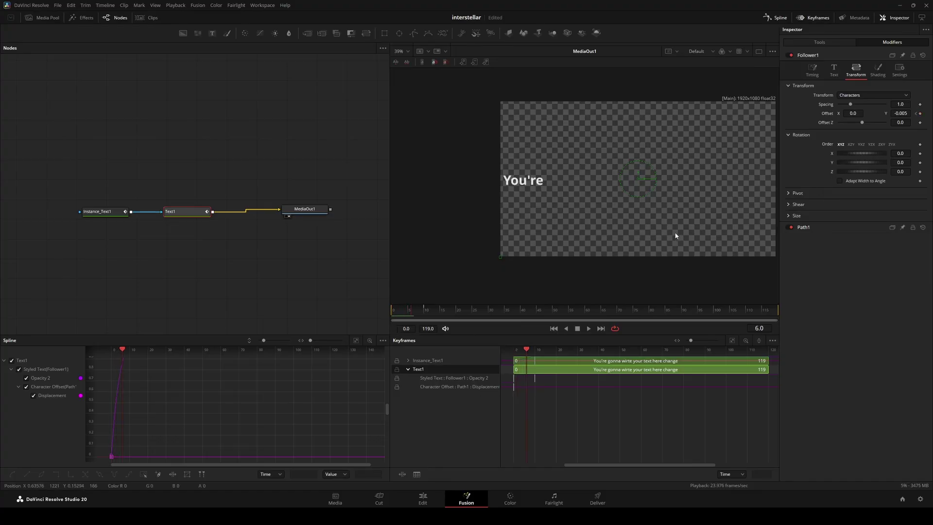
pyautogui.moveTo(906, 113); pyautogui.dragTo(903, 112)
pyautogui.doubleClick(903, 112)
pyautogui.write('0')
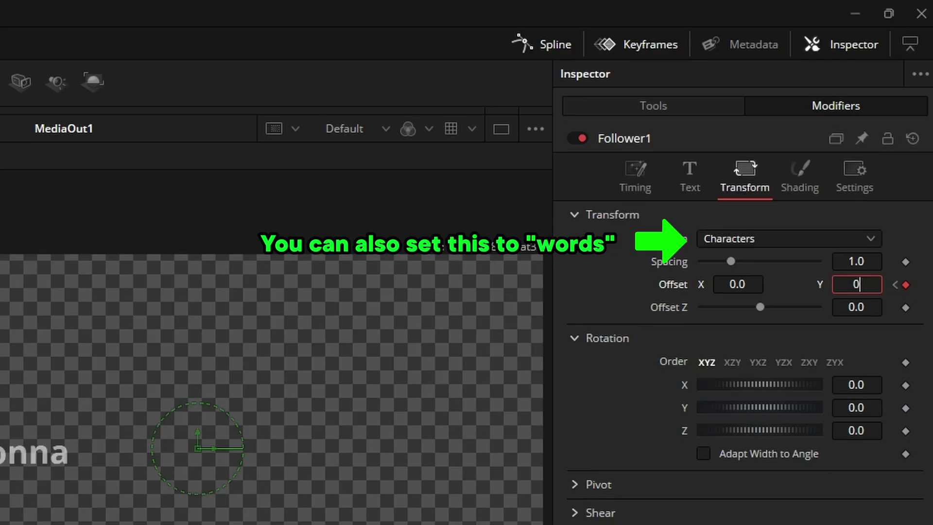
pyautogui.press('Return')
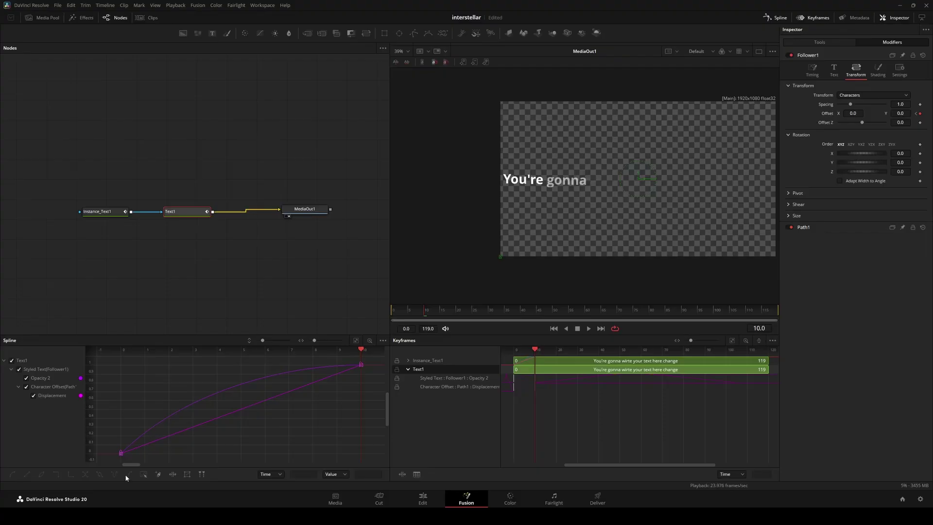
pyautogui.click(13, 473)
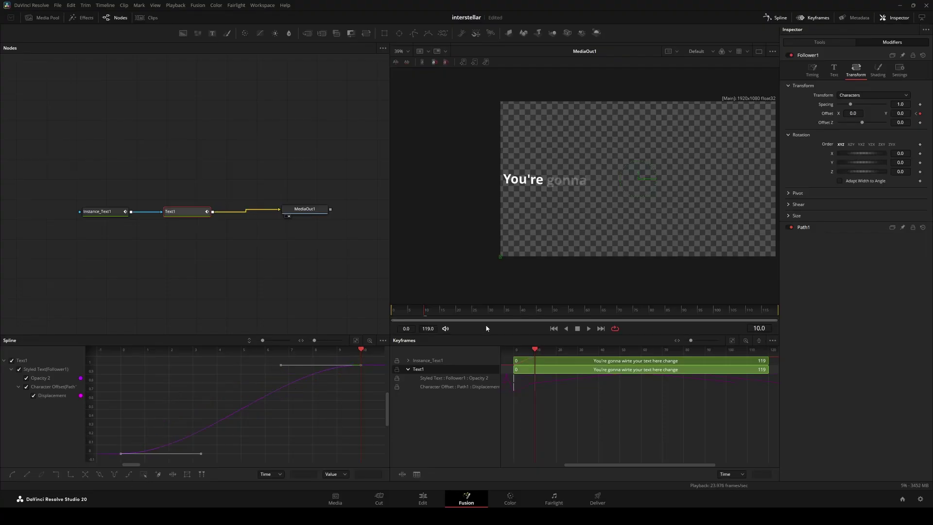
pyautogui.moveTo(423, 313); pyautogui.dragTo(383, 317)
pyautogui.press('space')
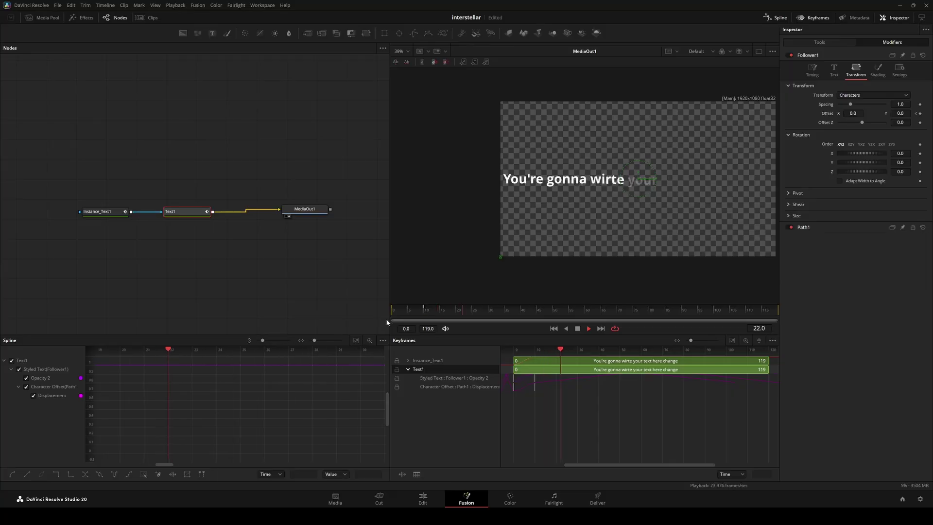
# Step: Stop playback, center the node chain, and marquee-select Instance_Text1 and Text1
pyautogui.click(394, 322)
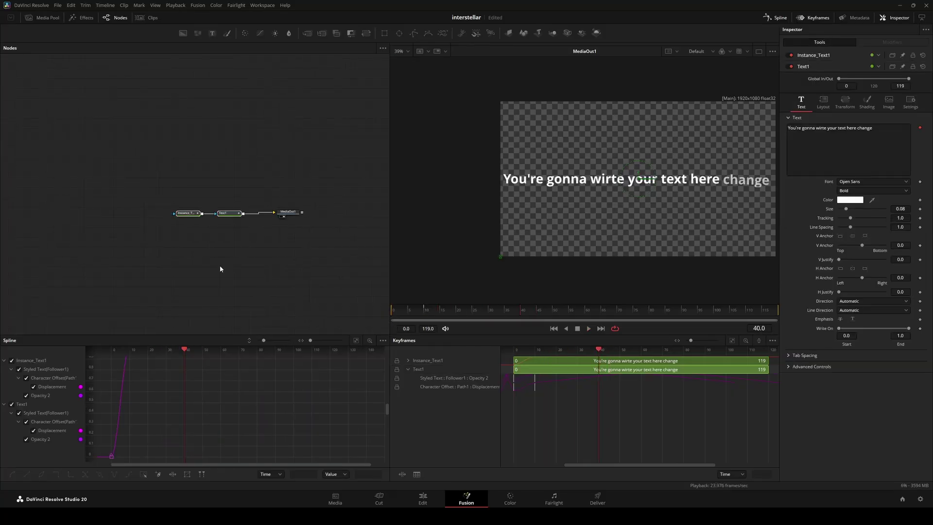
pyautogui.scroll(2, 161, 244)
pyautogui.moveTo(270, 245); pyautogui.dragTo(182, 246)
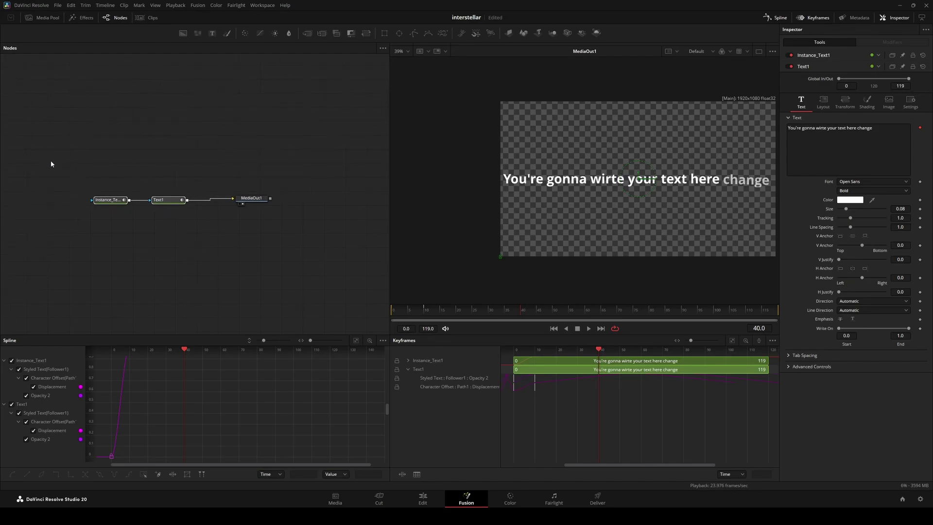
pyautogui.moveTo(28, 137); pyautogui.dragTo(208, 267)
pyautogui.moveTo(46, 155); pyautogui.dragTo(193, 245)
# Step: On the Edit page, play the word by word animation generator clip
pyautogui.click(429, 499)
pyautogui.click(532, 271)
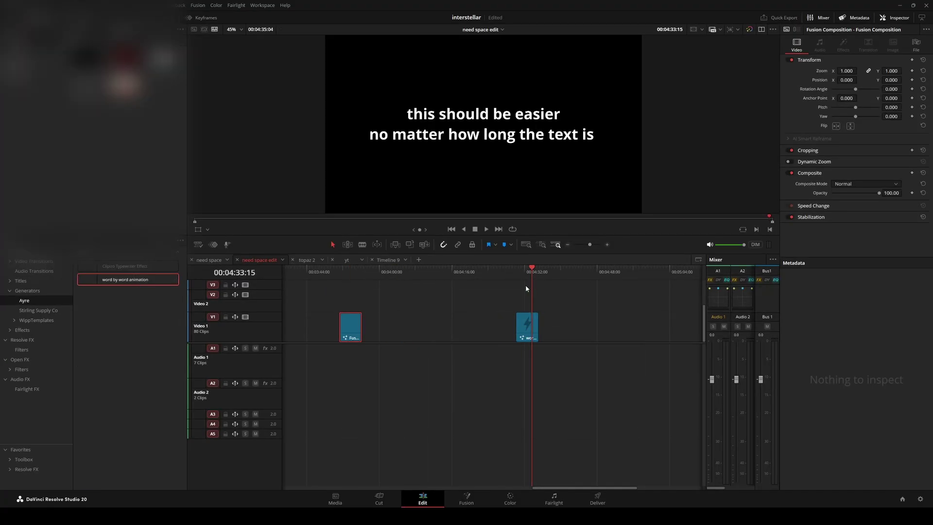
pyautogui.click(524, 272)
pyautogui.press('space')
# Step: Select the generator clip, replay it from its start, then reposition MacroTool1 in Fusion
pyautogui.click(535, 327)
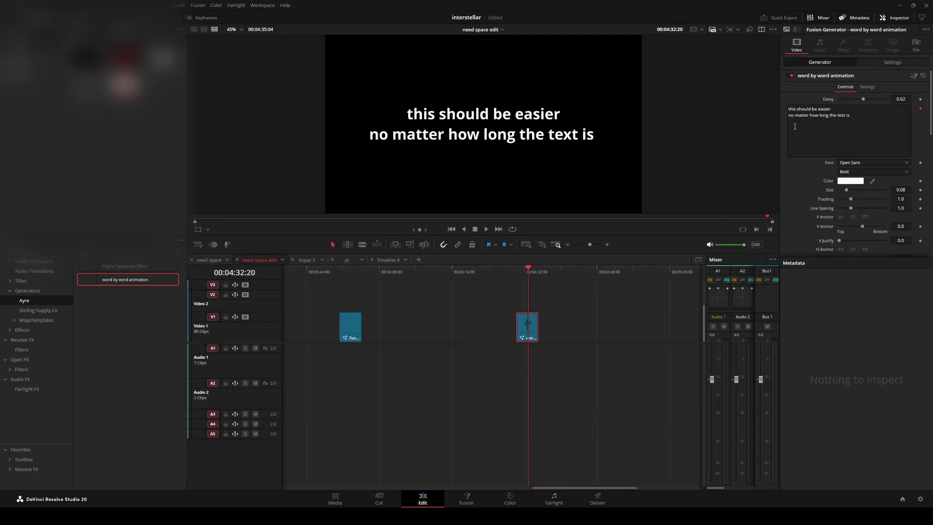
pyautogui.scroll(-7, 842, 141)
pyautogui.scroll(7, 853, 153)
pyautogui.moveTo(522, 275); pyautogui.dragTo(517, 275)
pyautogui.press('space')
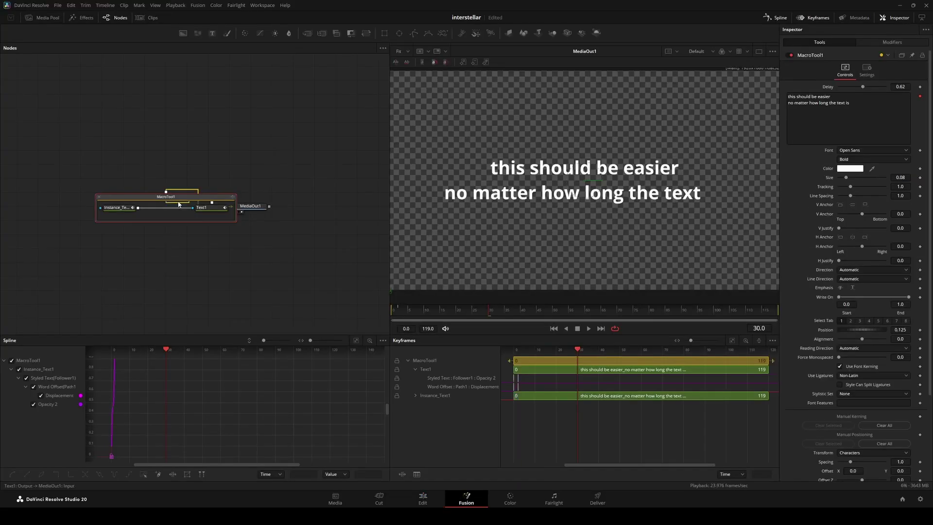
pyautogui.moveTo(179, 197); pyautogui.dragTo(140, 201)
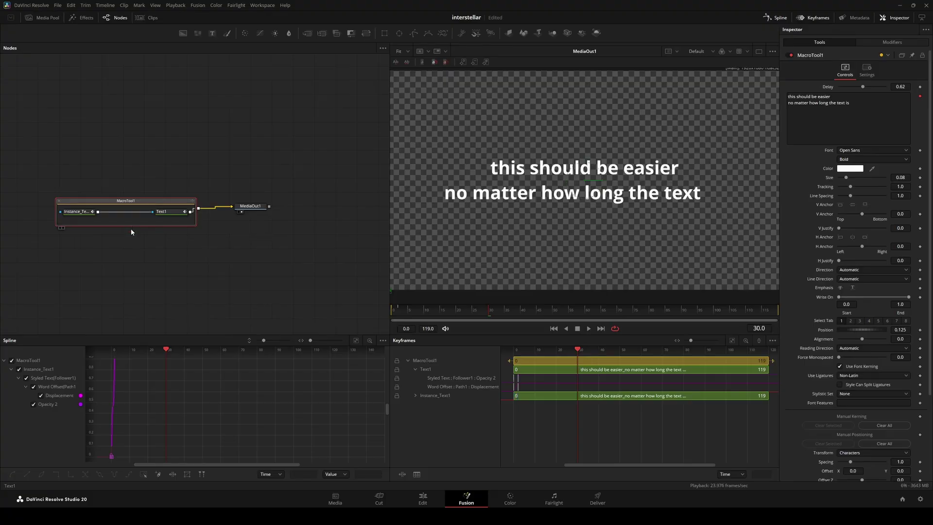
# Step: Inspect Text1 and Instance_Text1 in MacroTool1, showing Follower1's 0.62 character delay in Modifiers
pyautogui.click(163, 212)
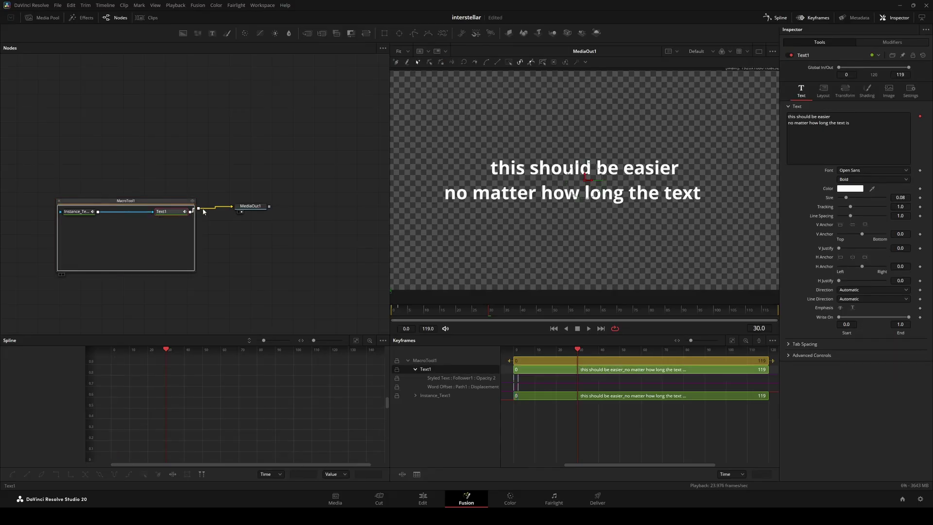
pyautogui.click(86, 214)
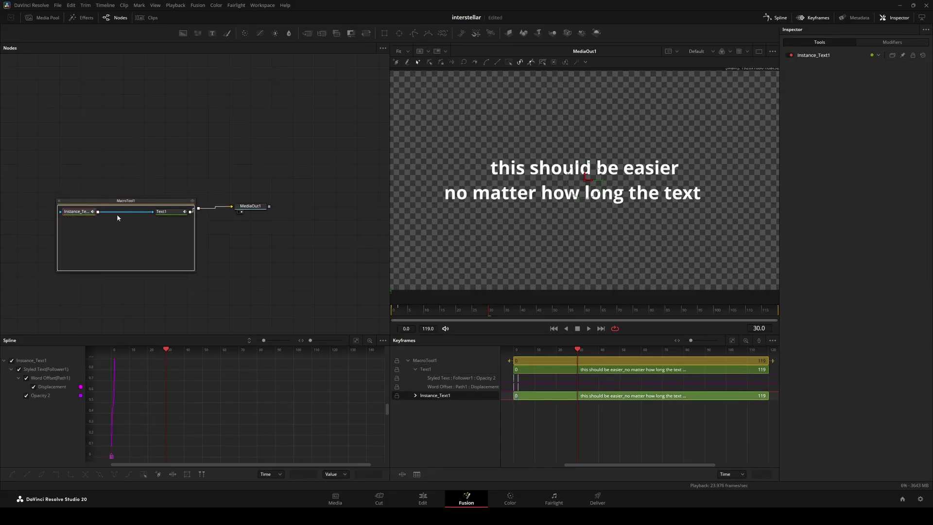
pyautogui.click(889, 42)
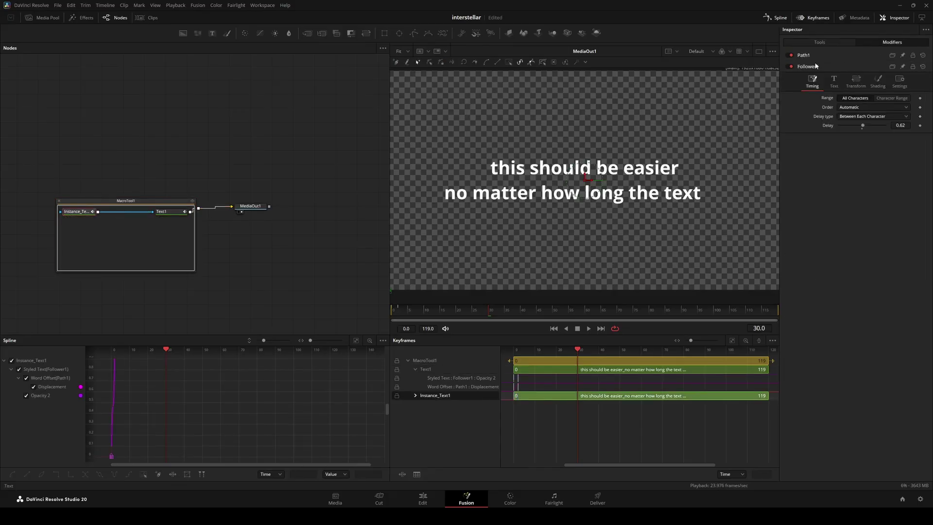